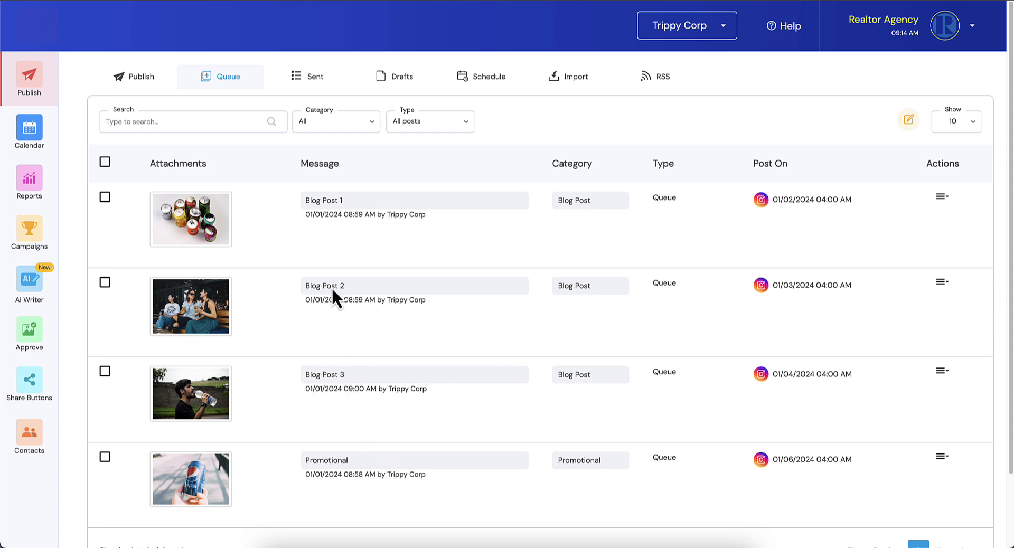
Move Blog Post 3 in the queue to the position between Blog Post 1 and Blog Post 2.
click(942, 370)
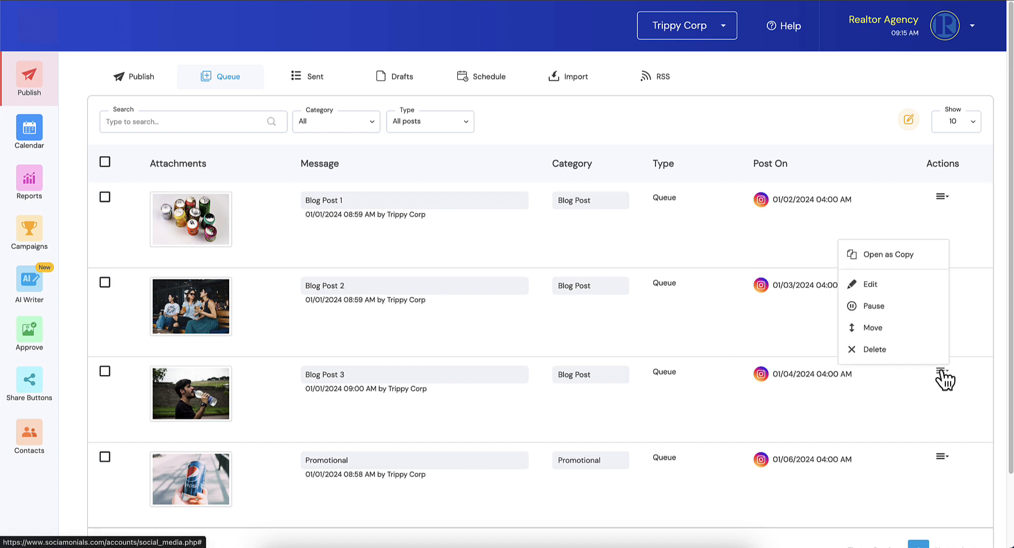
click(894, 331)
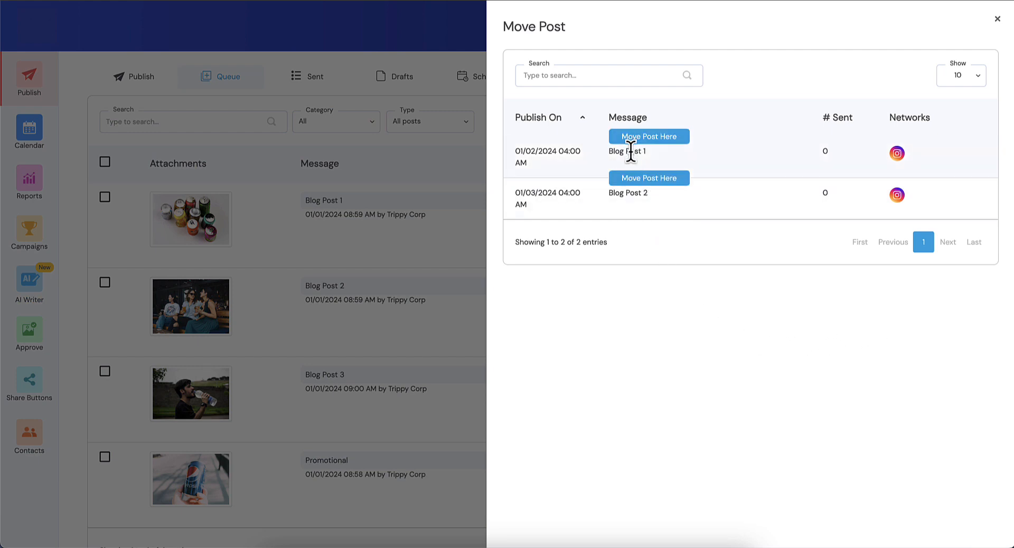
mouse_move(626, 195)
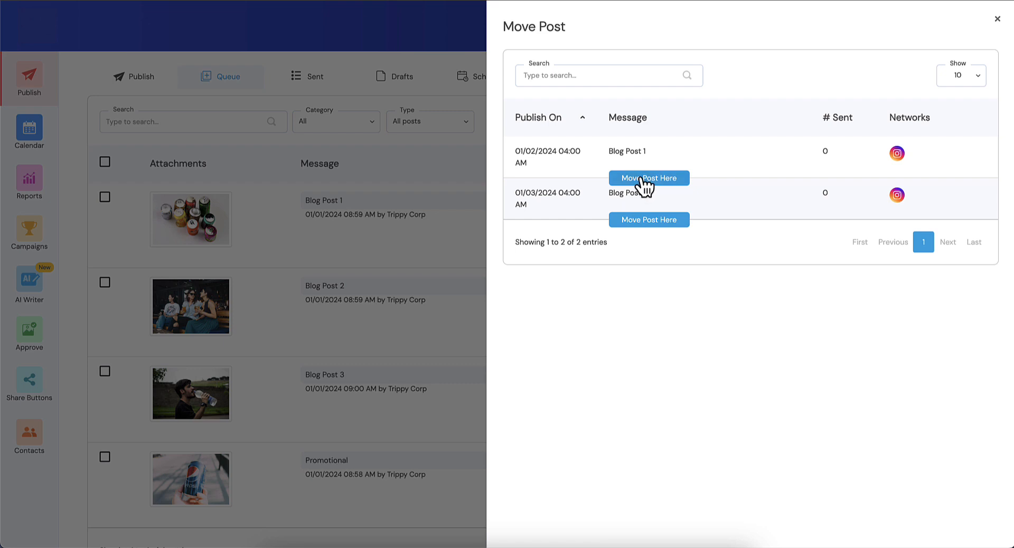
click(642, 179)
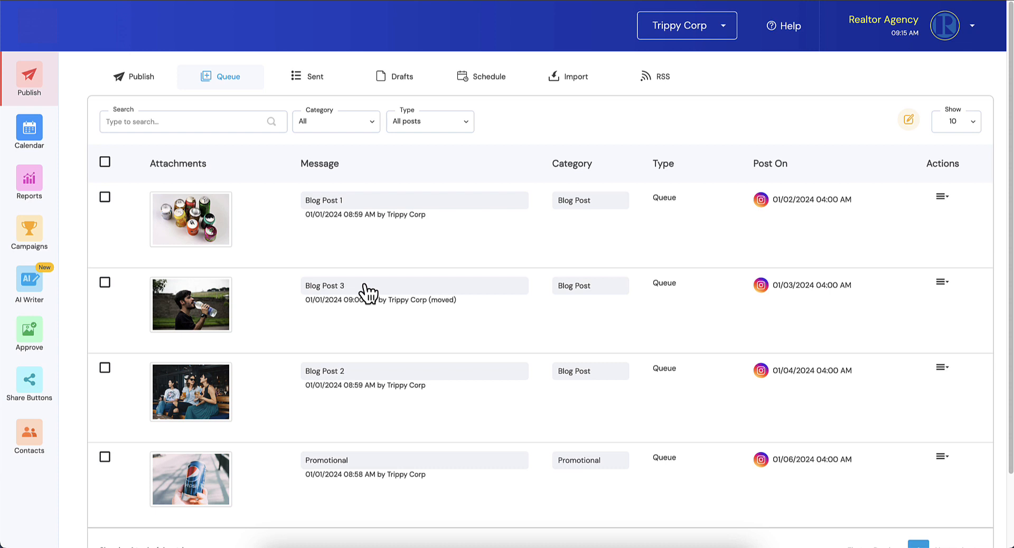
Open the marketing calendar.
click(41, 136)
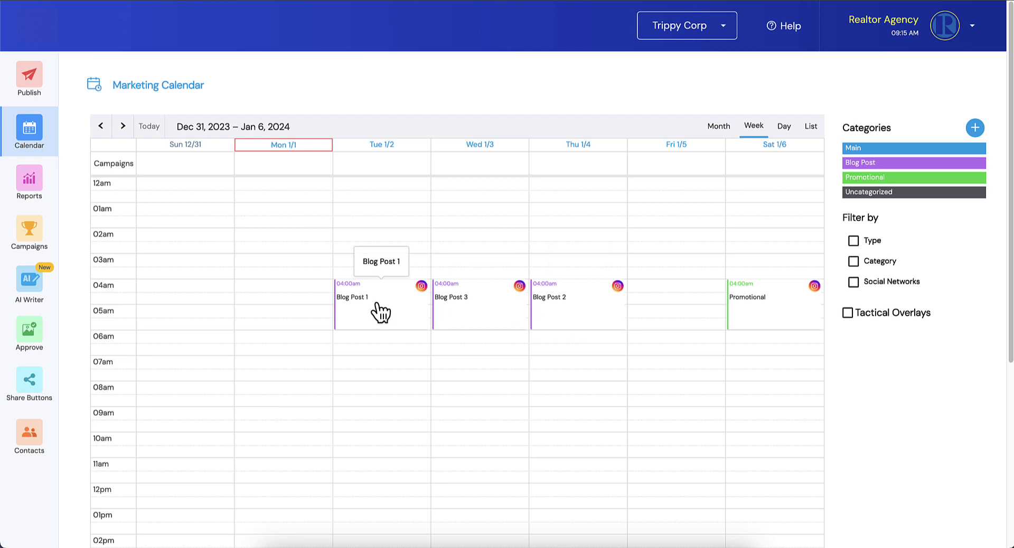
drag(378, 313, 656, 303)
click(657, 303)
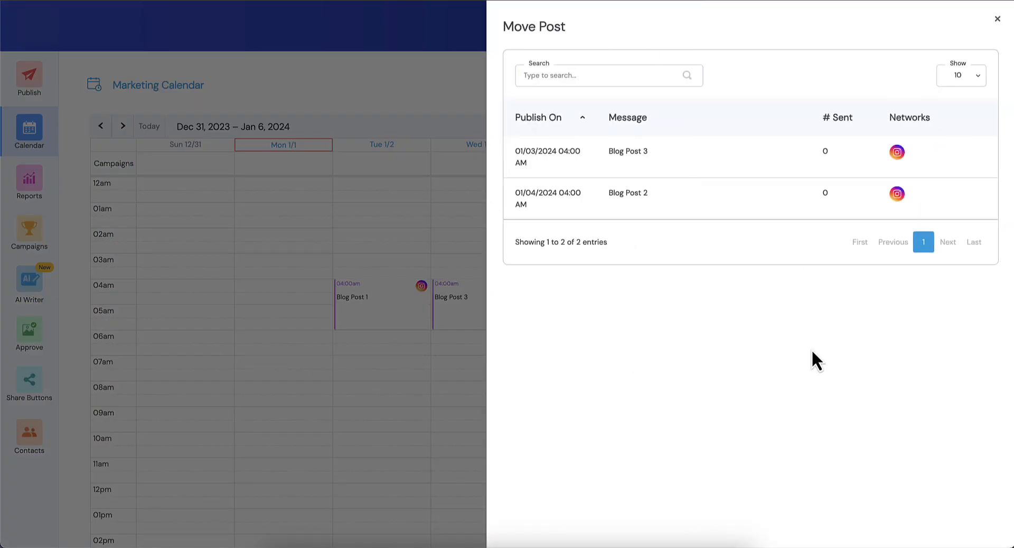
mouse_move(645, 208)
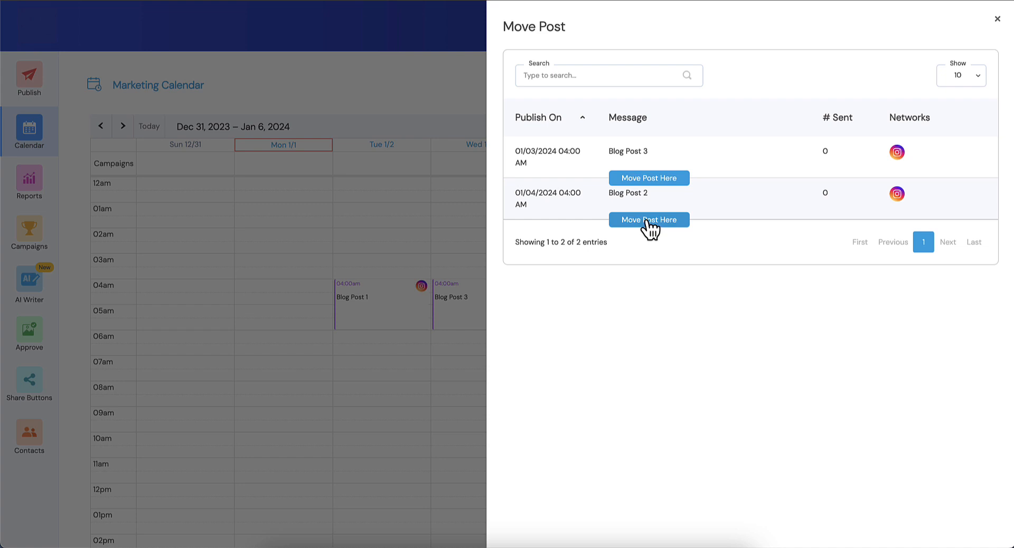
click(382, 205)
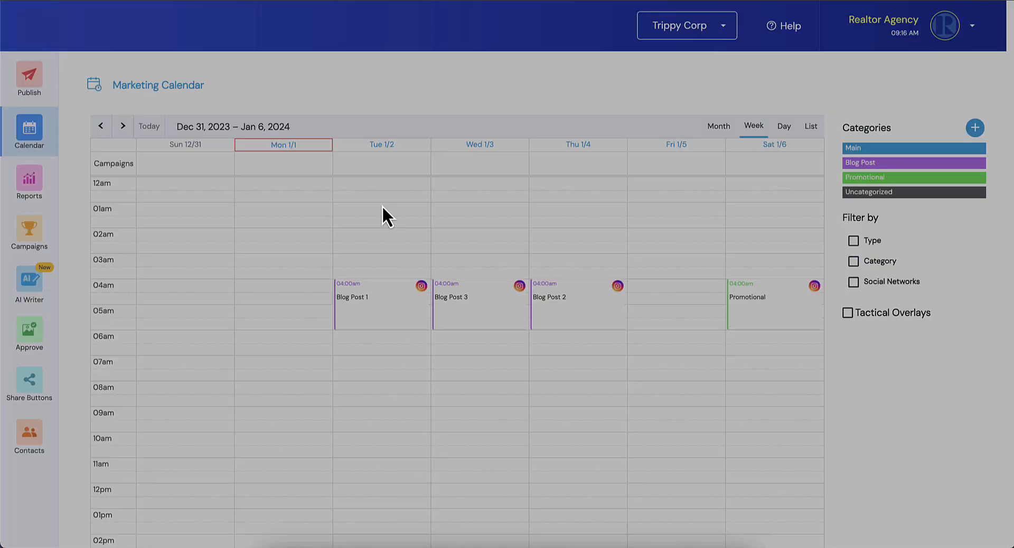
Move Blog Post 1 from its calendar entry to the position after Blog Post 2.
click(365, 311)
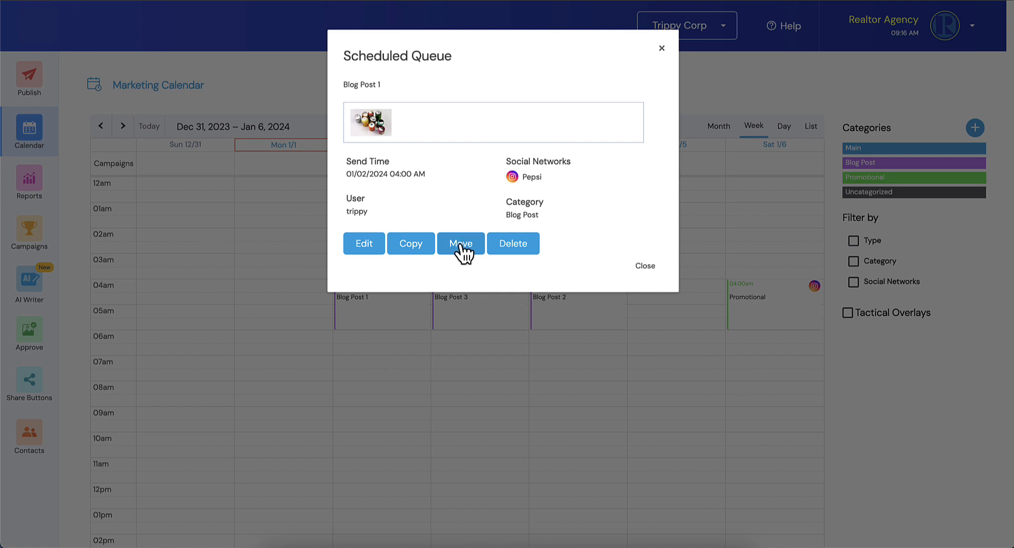
click(461, 244)
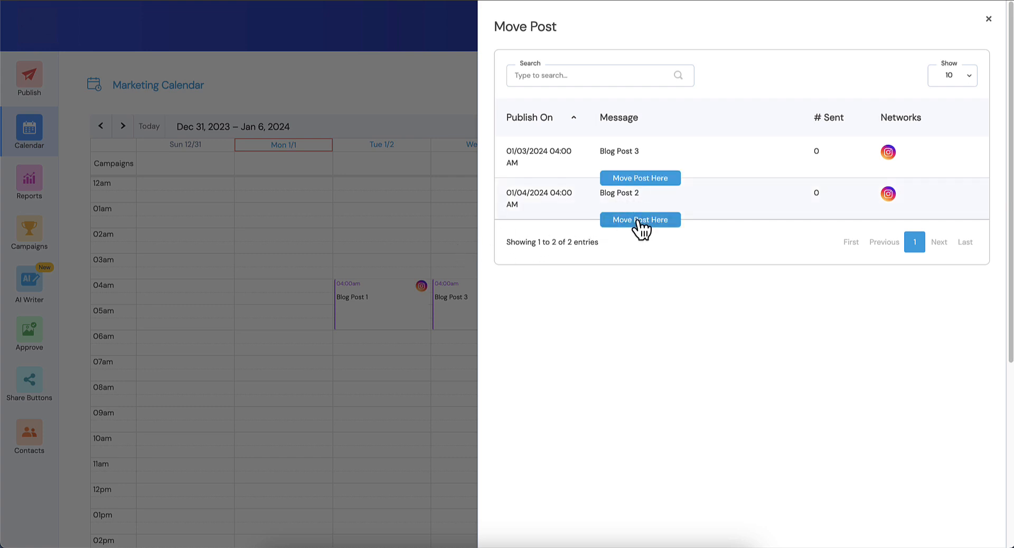
click(639, 220)
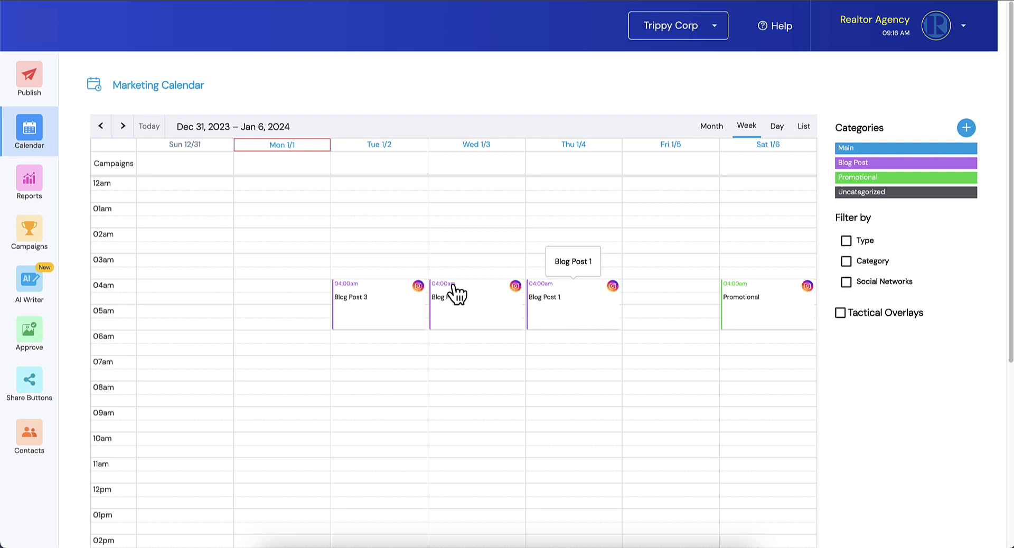
Review the category options of Saturday's 04:00 AM weekly post time in the publishing schedule, and close it without changes.
click(40, 93)
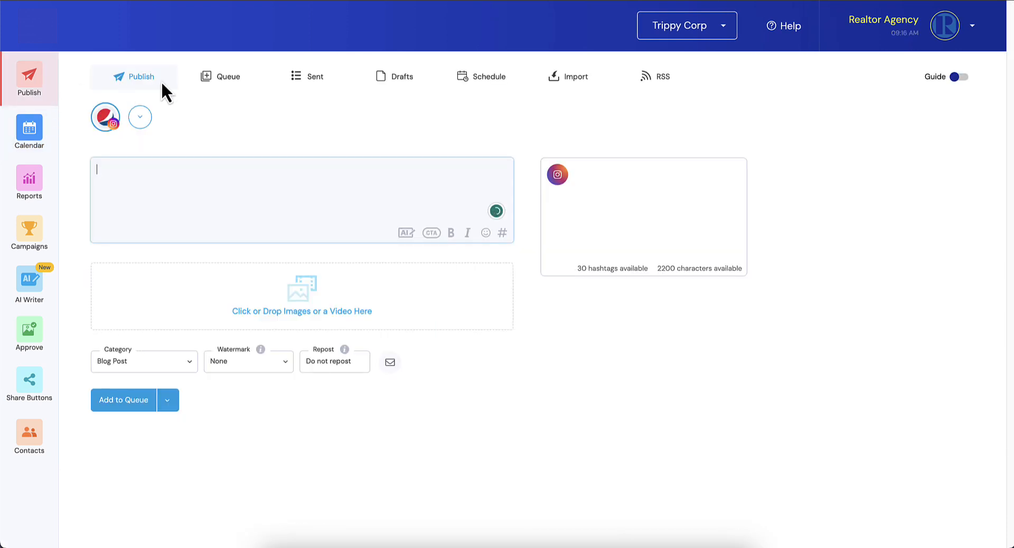
click(487, 85)
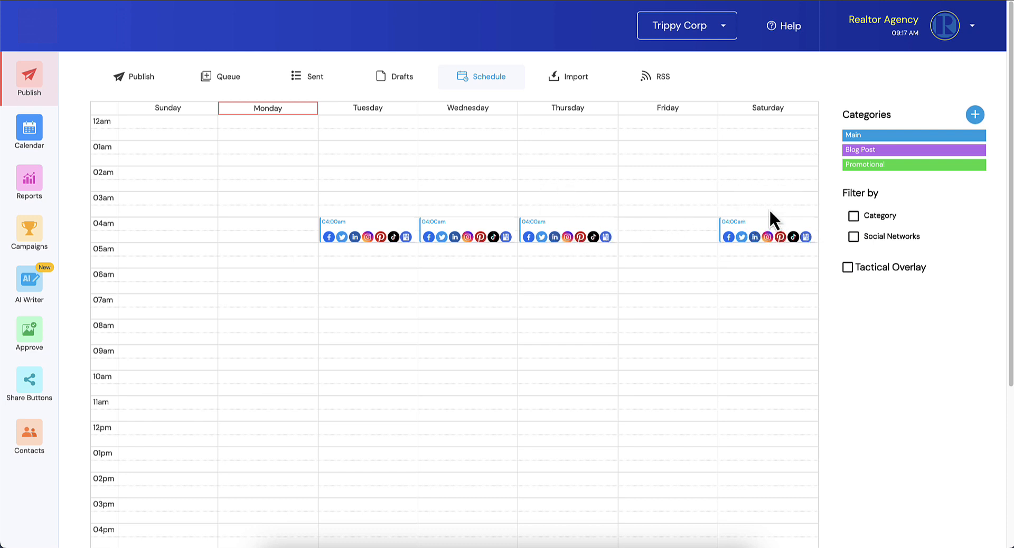
click(772, 235)
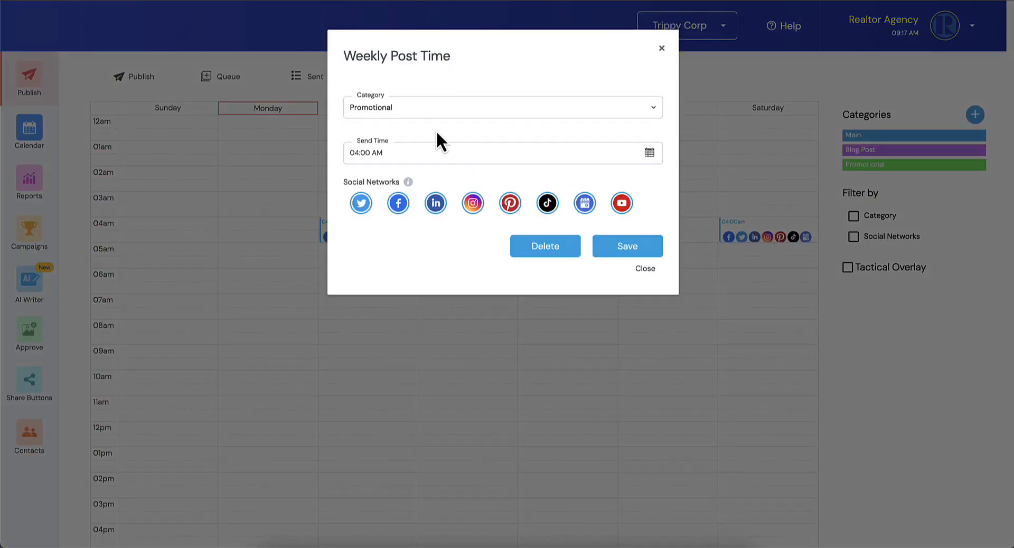
click(420, 109)
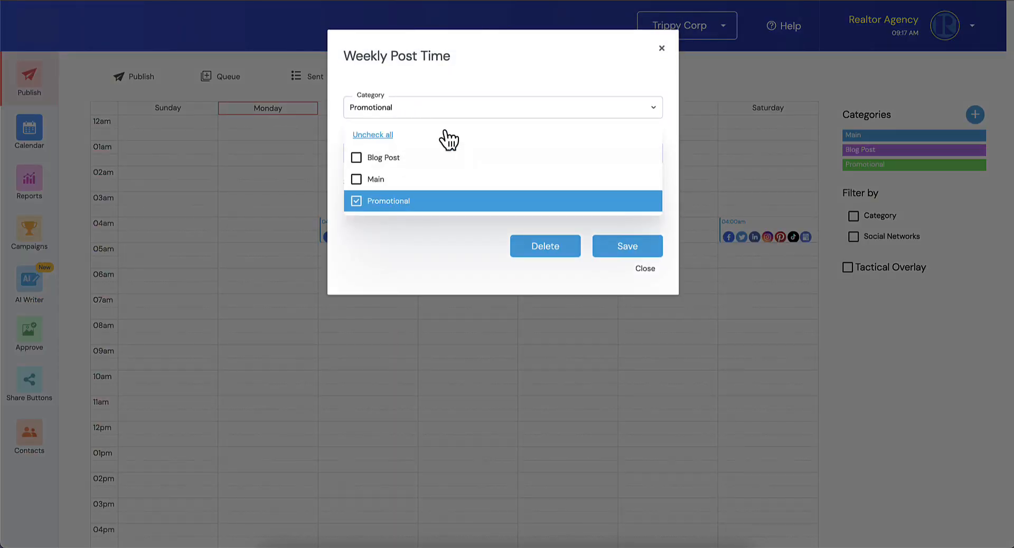
click(505, 75)
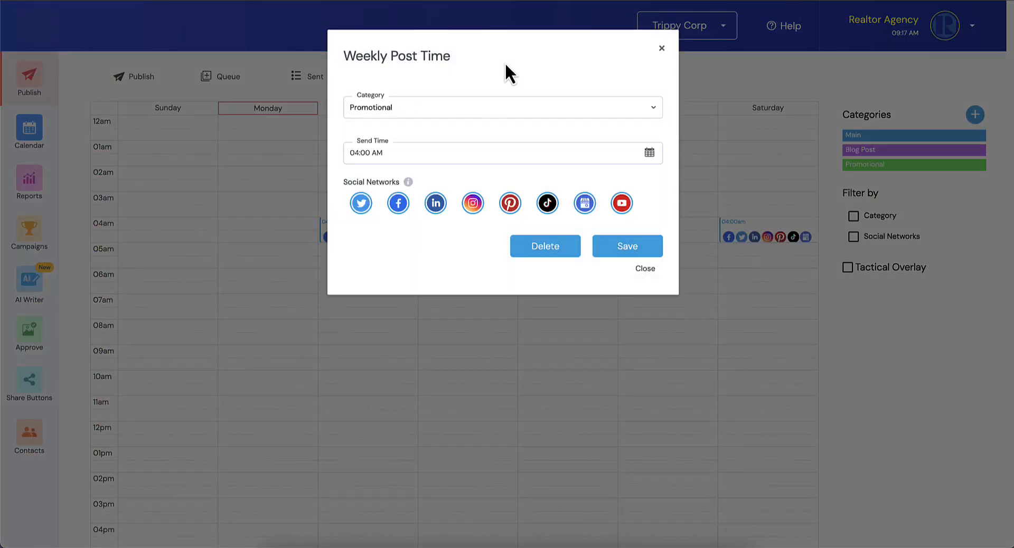
click(662, 49)
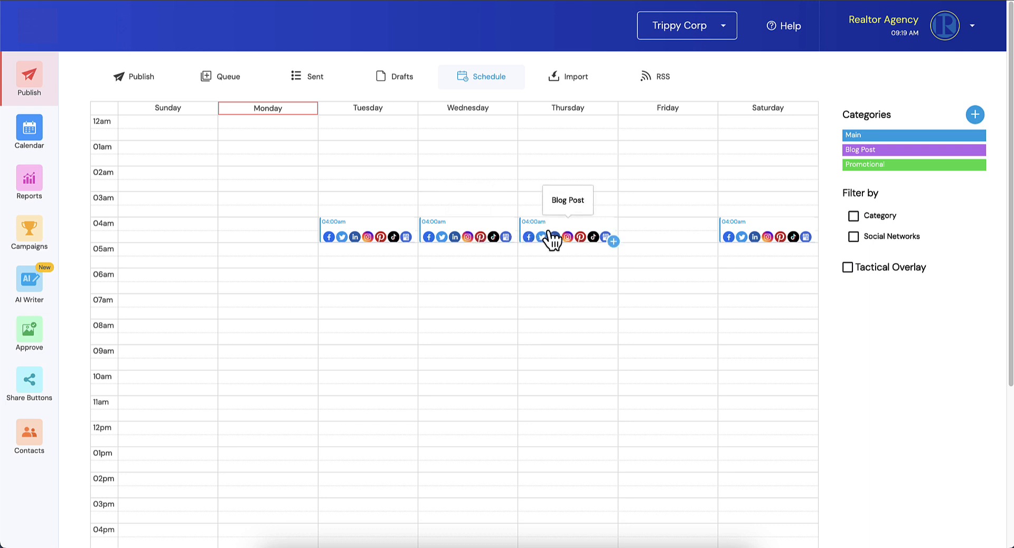
Add the Blog Post and Main categories to Saturday's 04:00 AM weekly post time, save it, and check the categories of the scheduled slots.
click(749, 232)
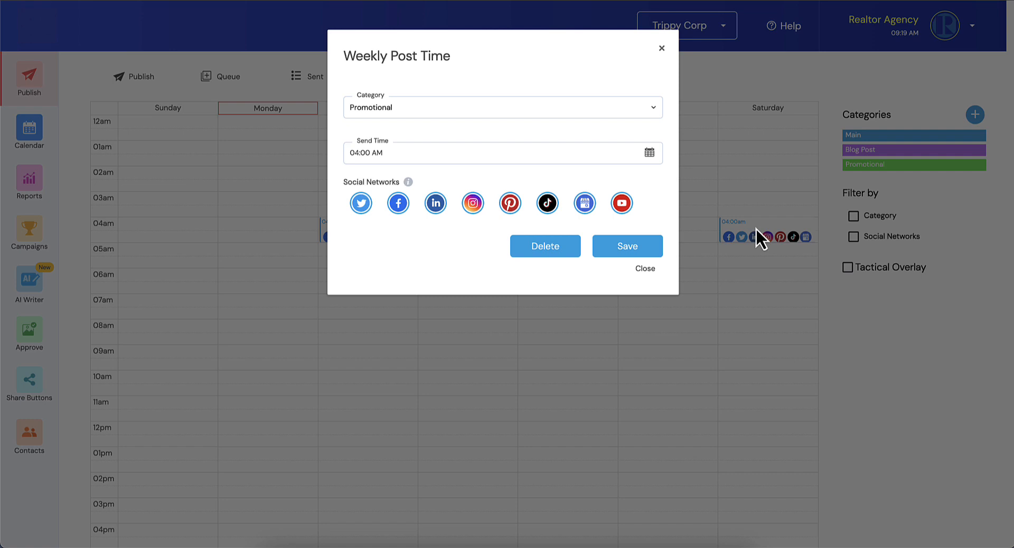
click(404, 109)
click(358, 160)
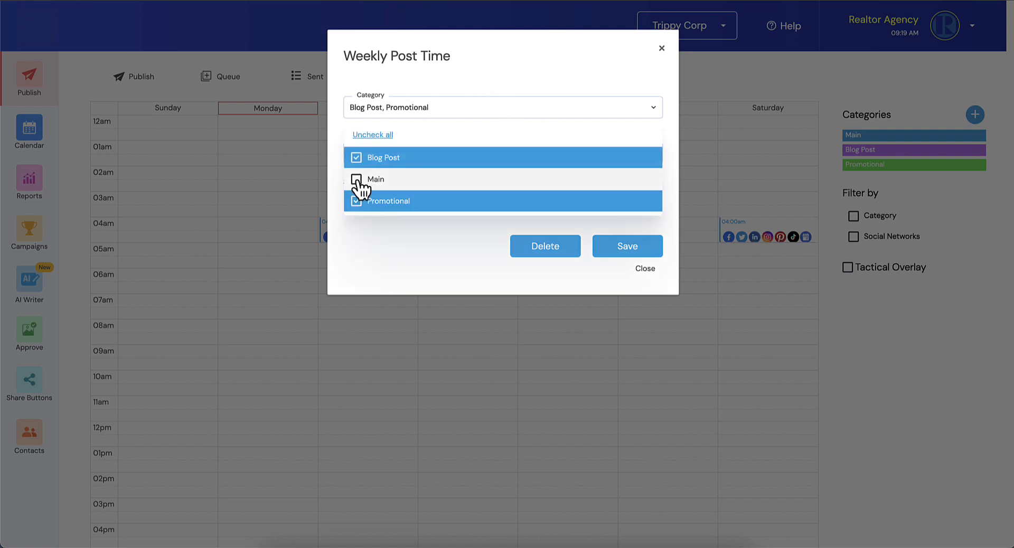
click(359, 180)
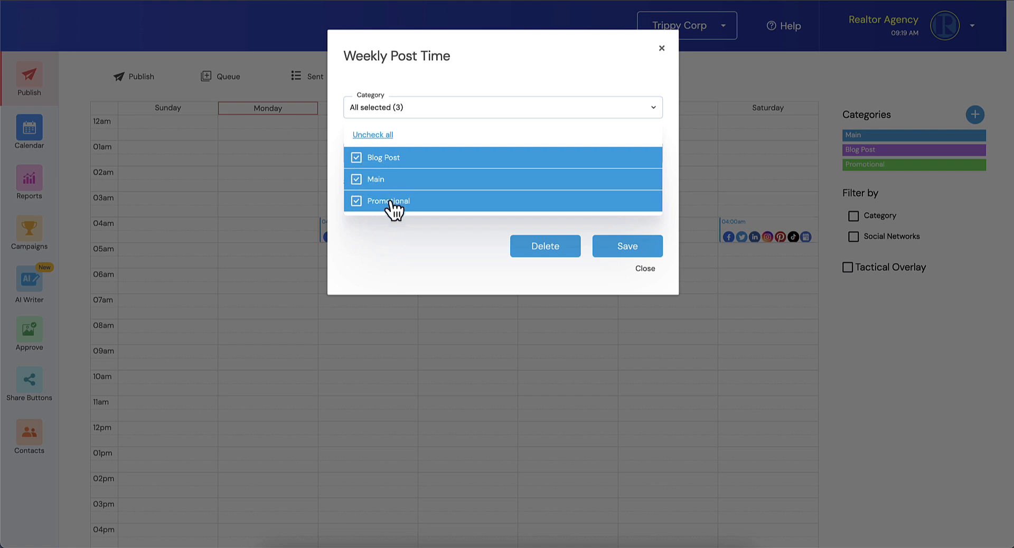
click(638, 249)
mouse_move(790, 233)
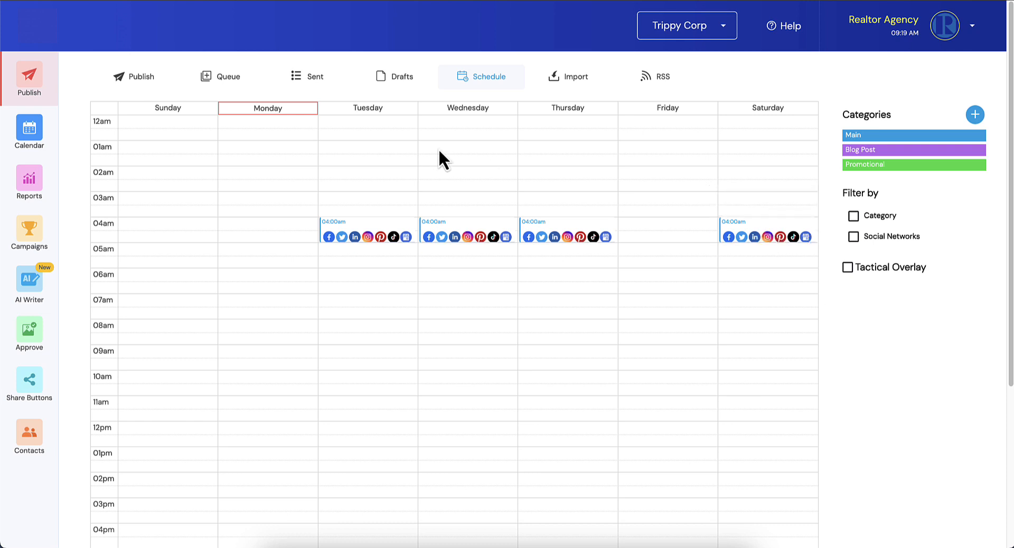
mouse_move(374, 235)
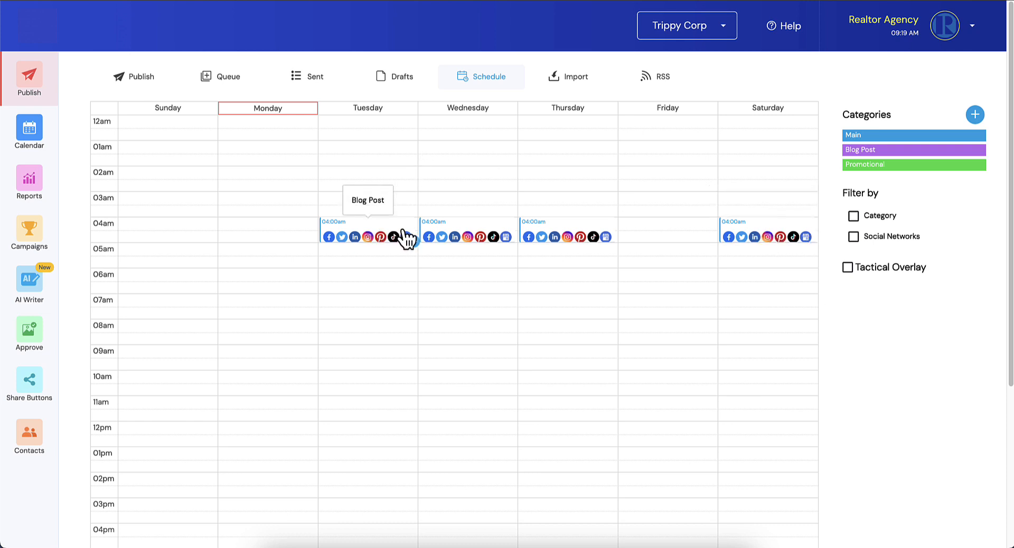
mouse_move(552, 237)
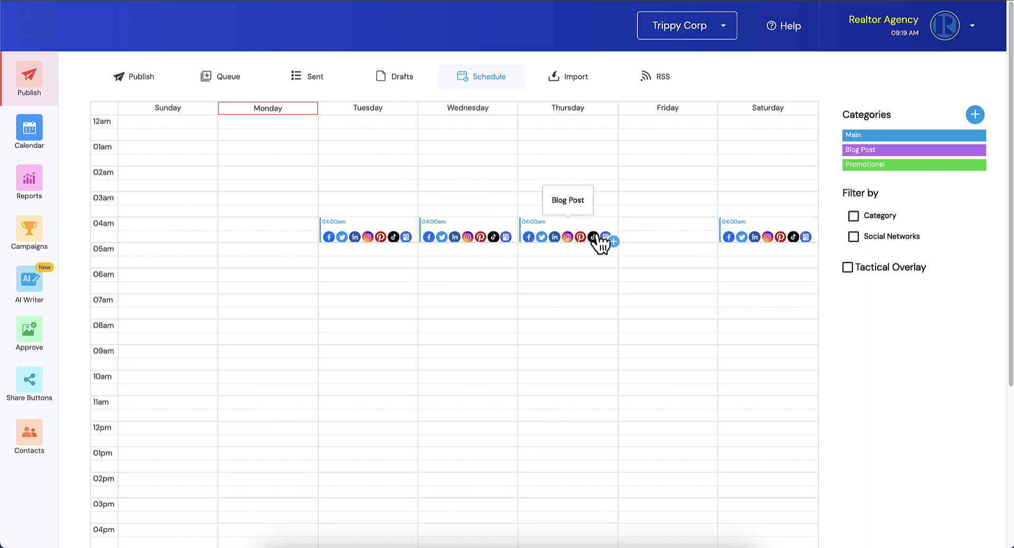
mouse_move(729, 240)
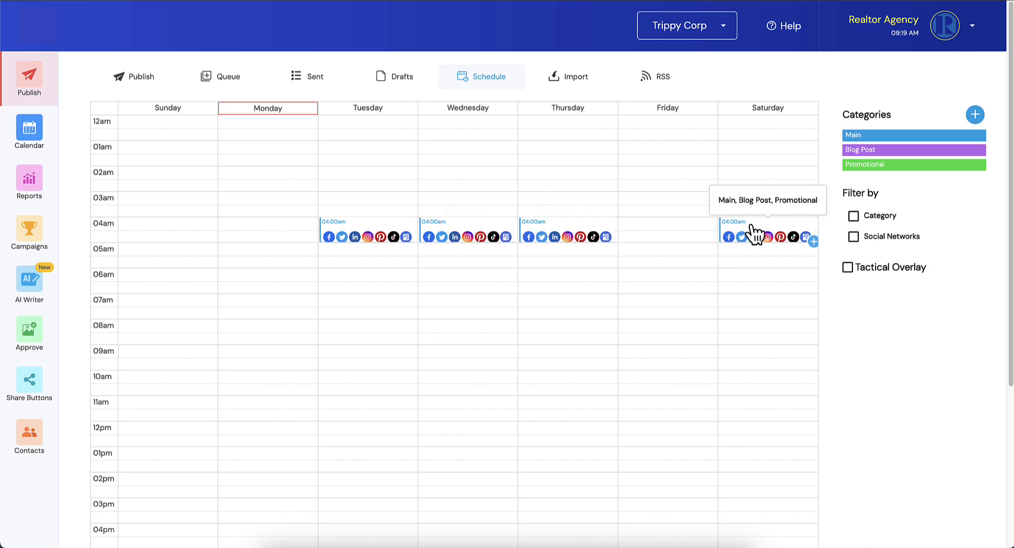
Try to move Blog Post 3 in the queue to the position after the Promotional post.
click(211, 79)
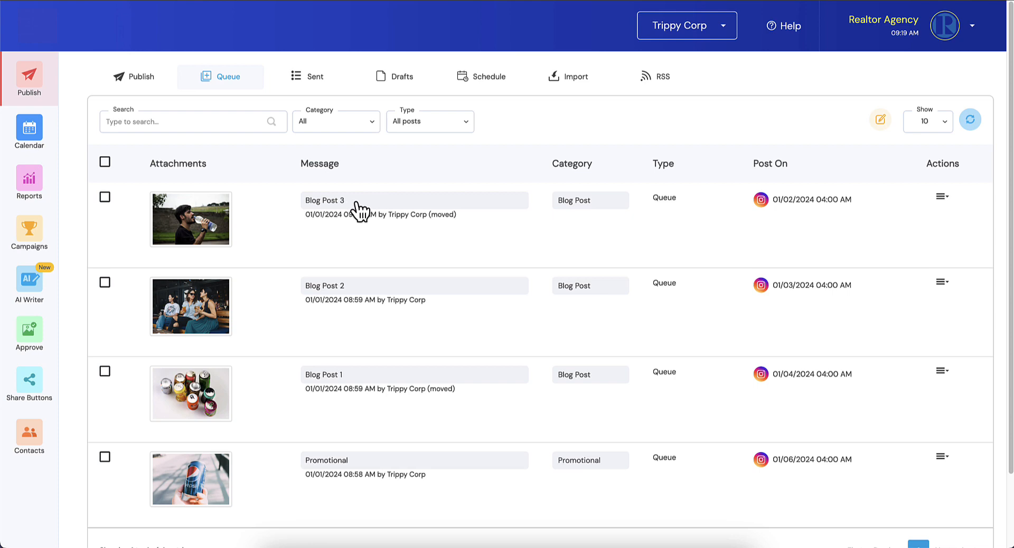
click(944, 203)
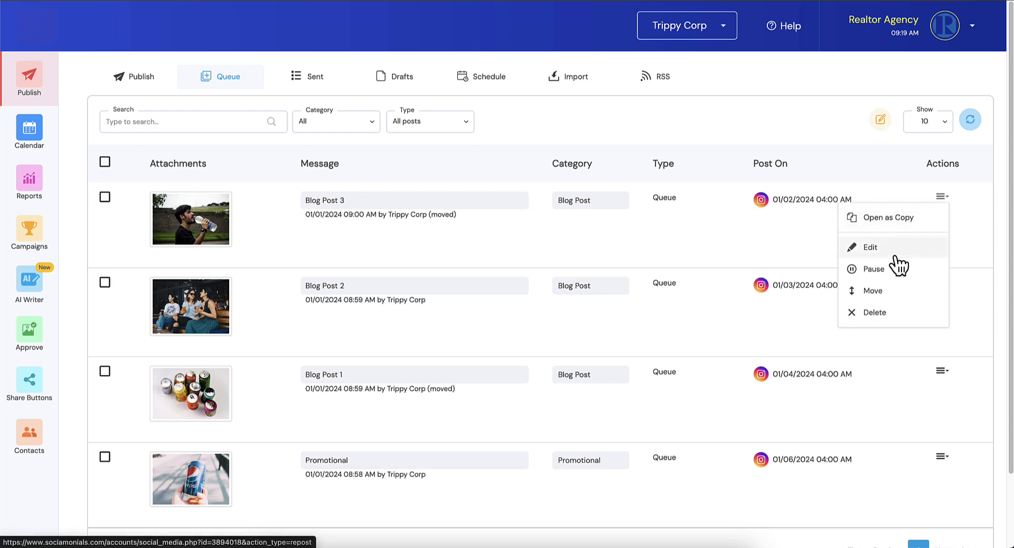
click(883, 289)
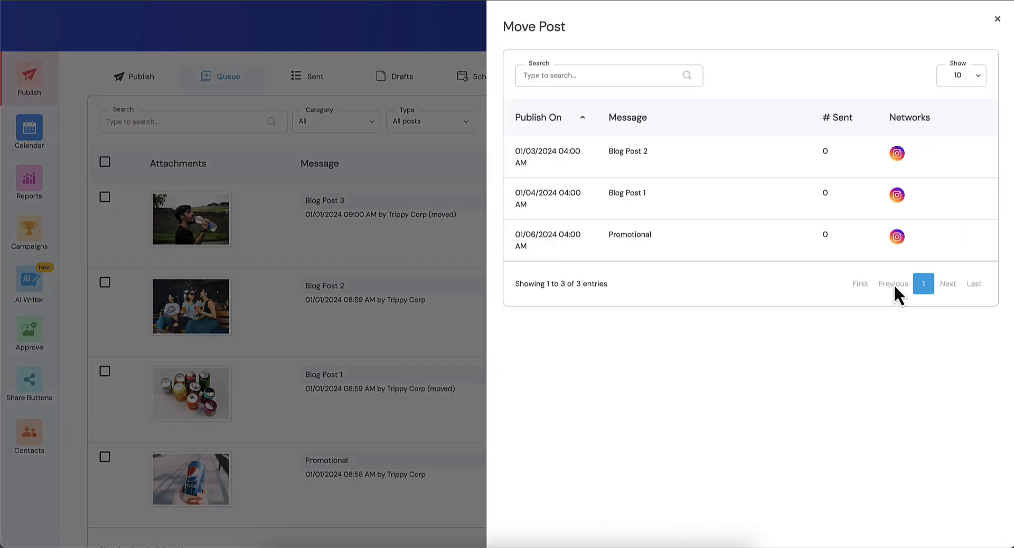
mouse_move(734, 250)
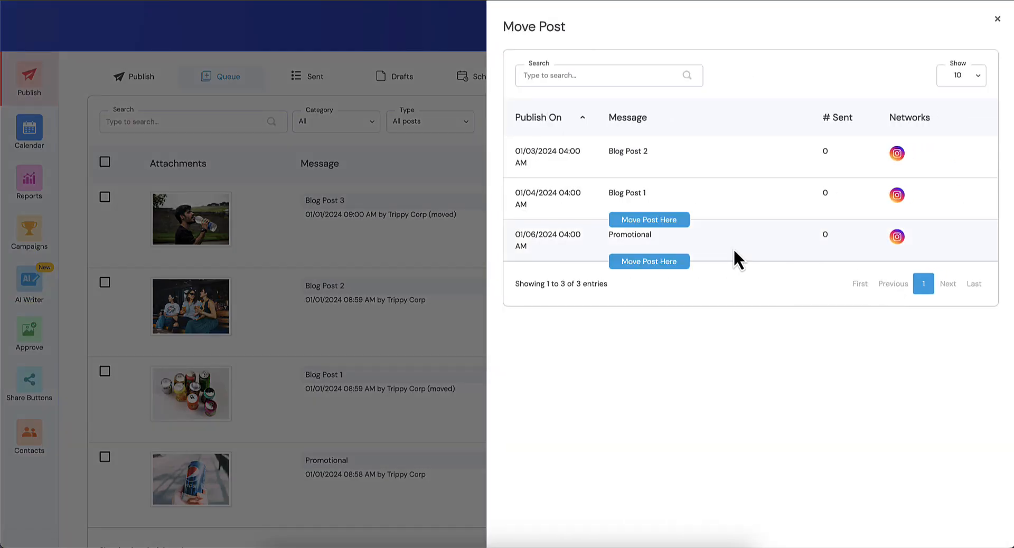
click(646, 262)
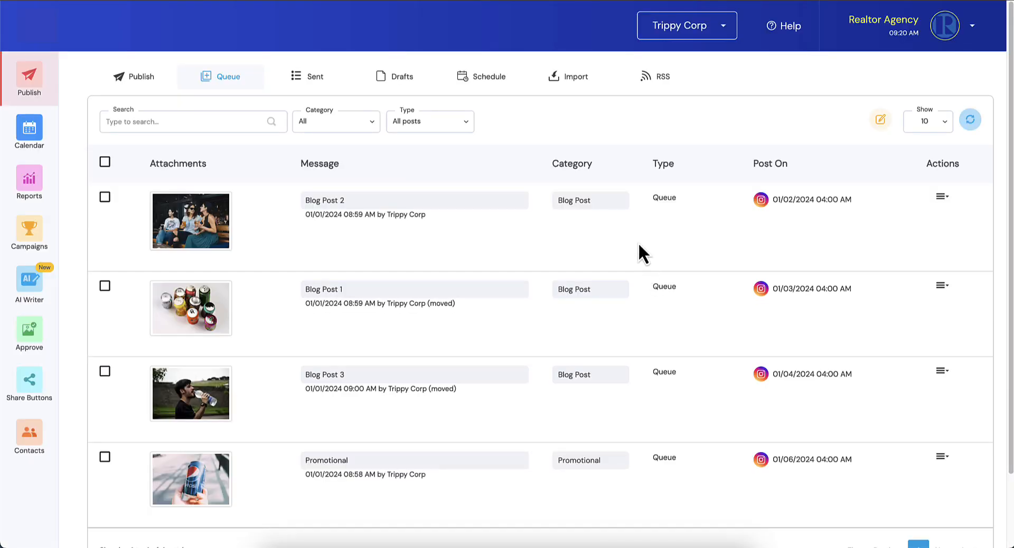
Inspect the categories selected for Saturday's 04:00 AM weekly post time in the schedule, and close it without changes.
click(480, 85)
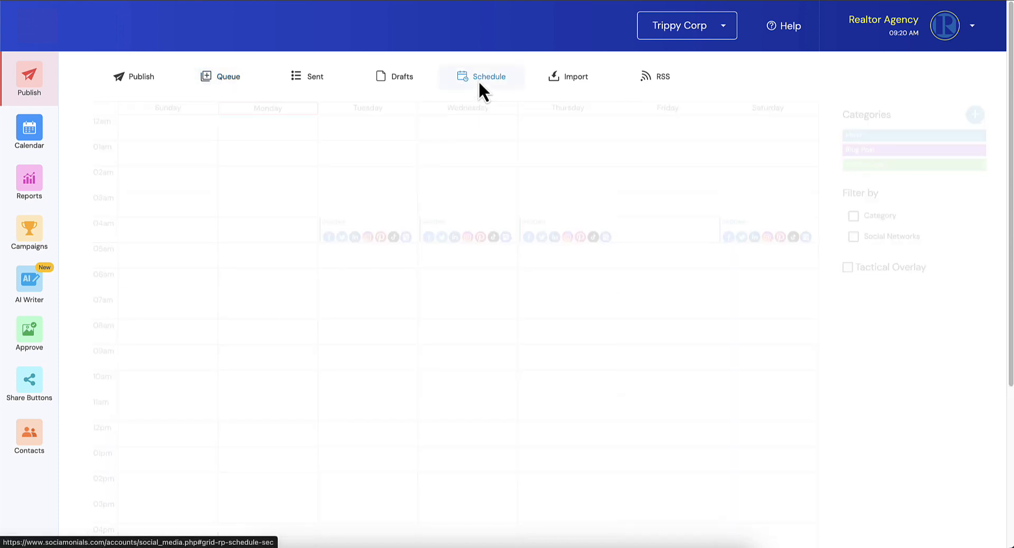
click(764, 235)
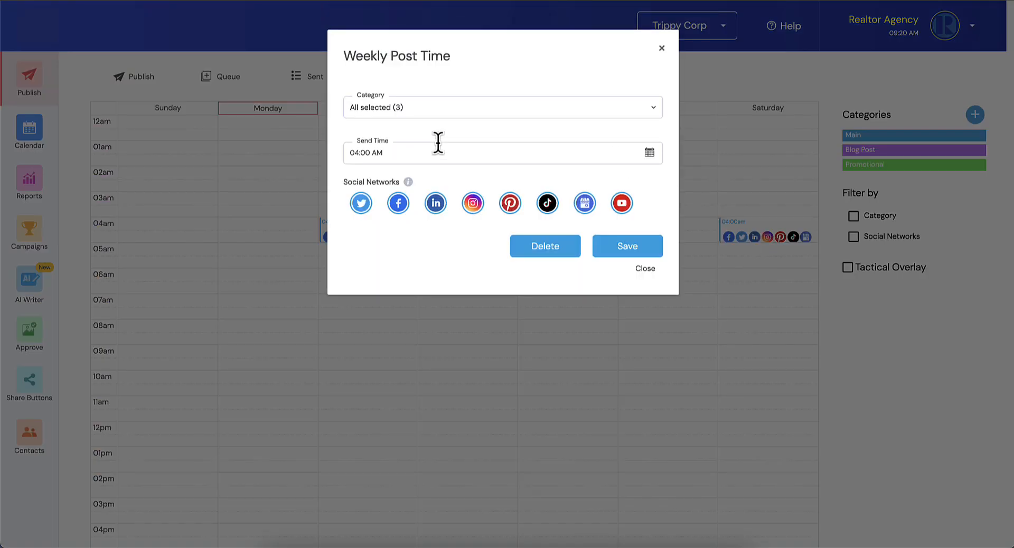
click(390, 109)
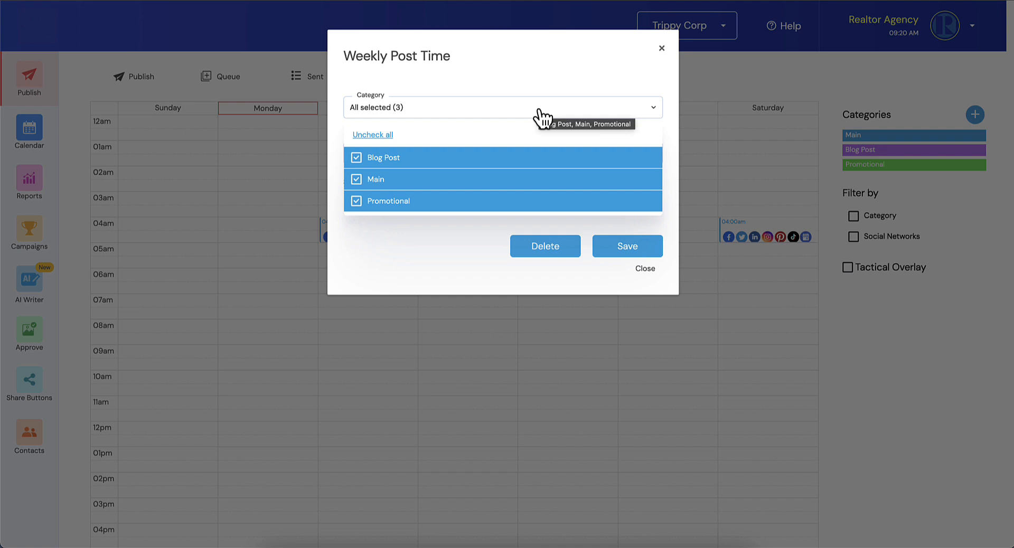
click(645, 270)
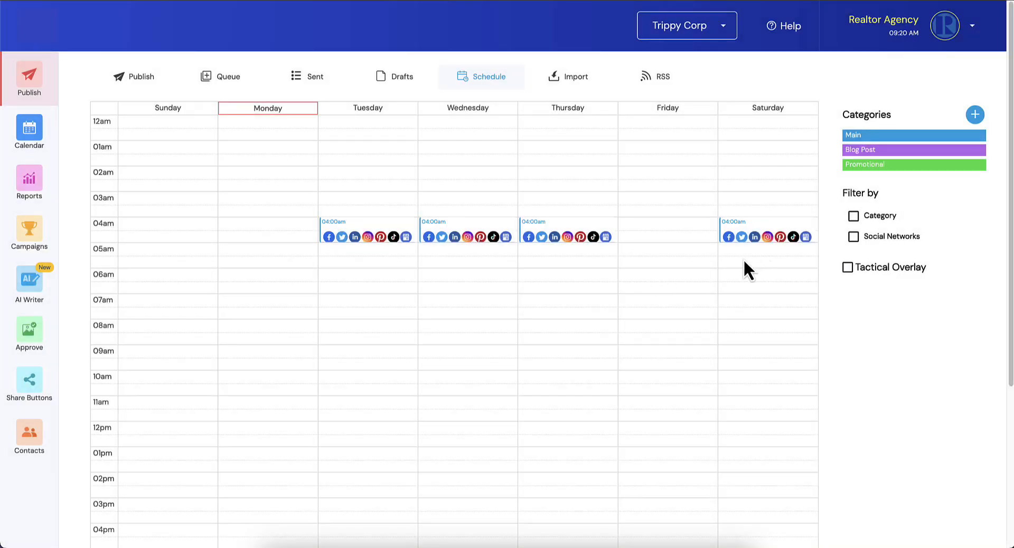
Return to the post queue and open the Move Post options for Blog Post 3.
click(214, 77)
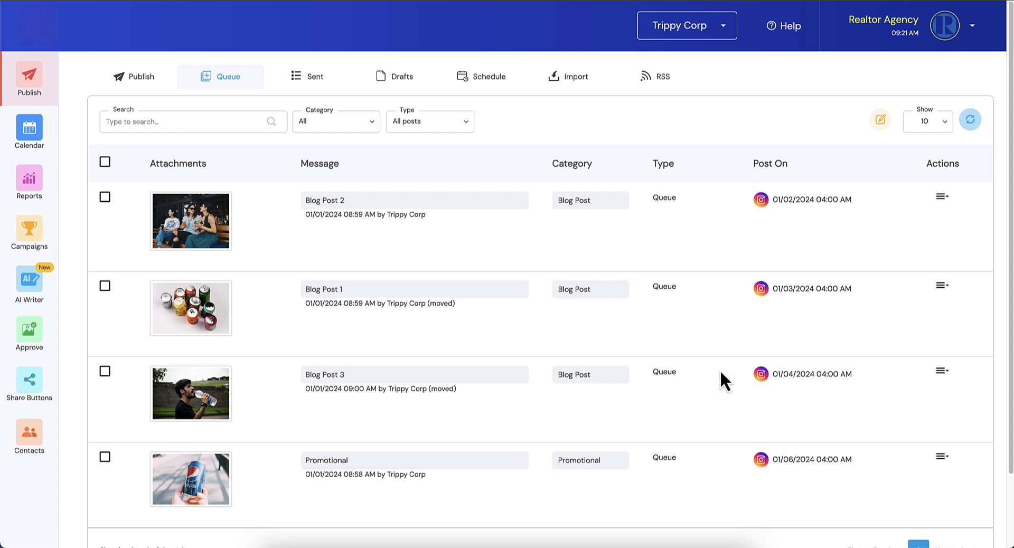
click(941, 372)
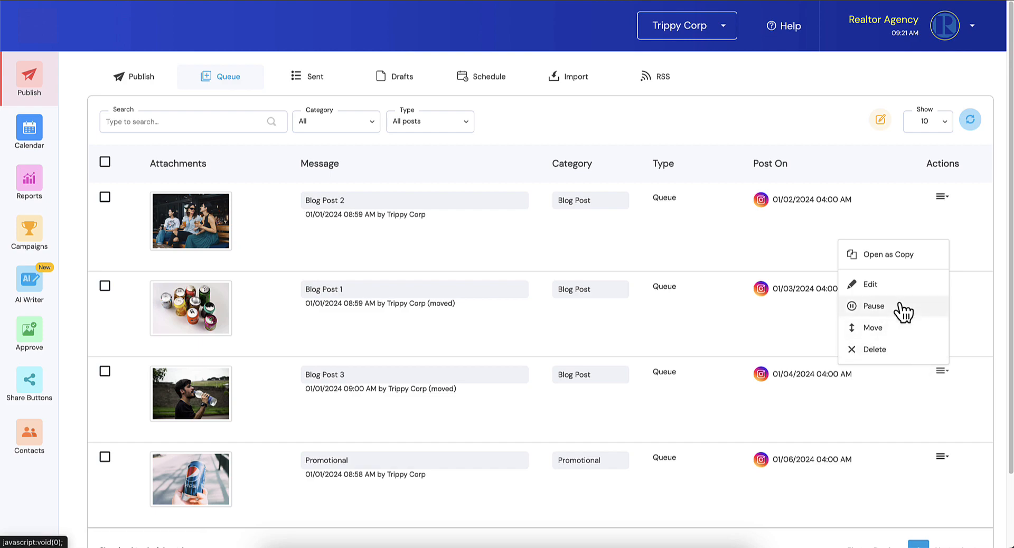
click(898, 329)
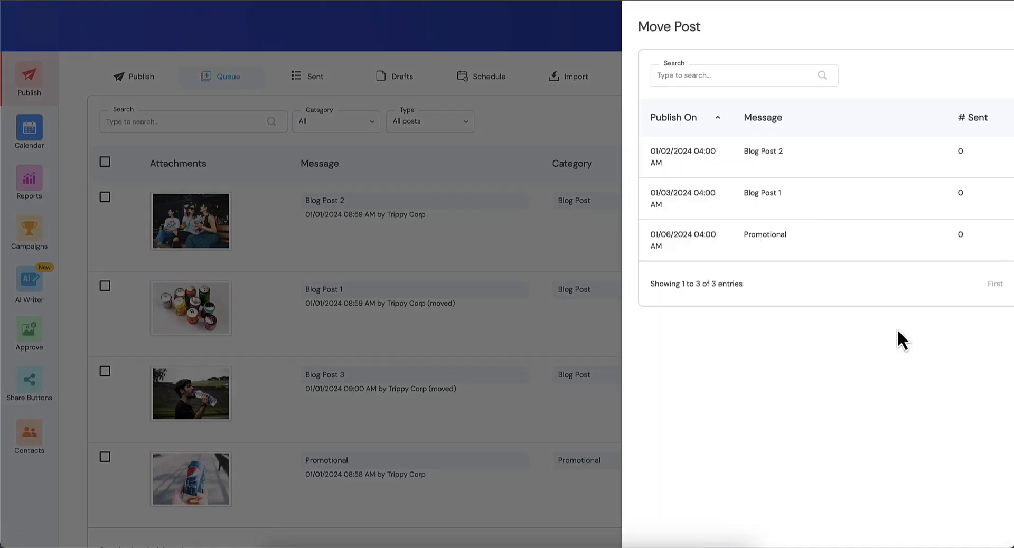